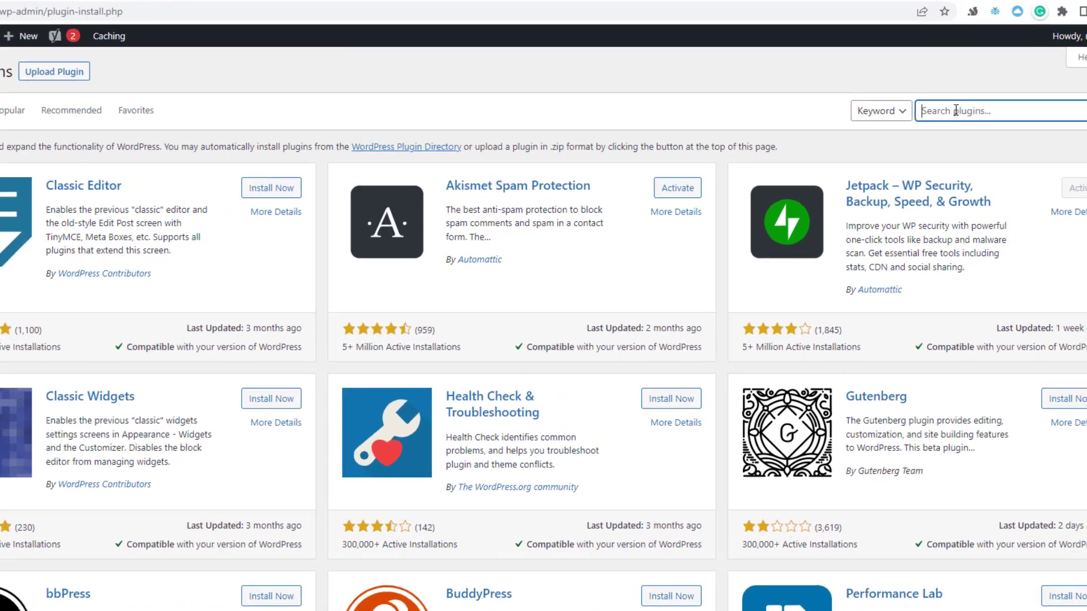
Search the plugin directory for "woocommerce checkout form".
left_click(979, 104)
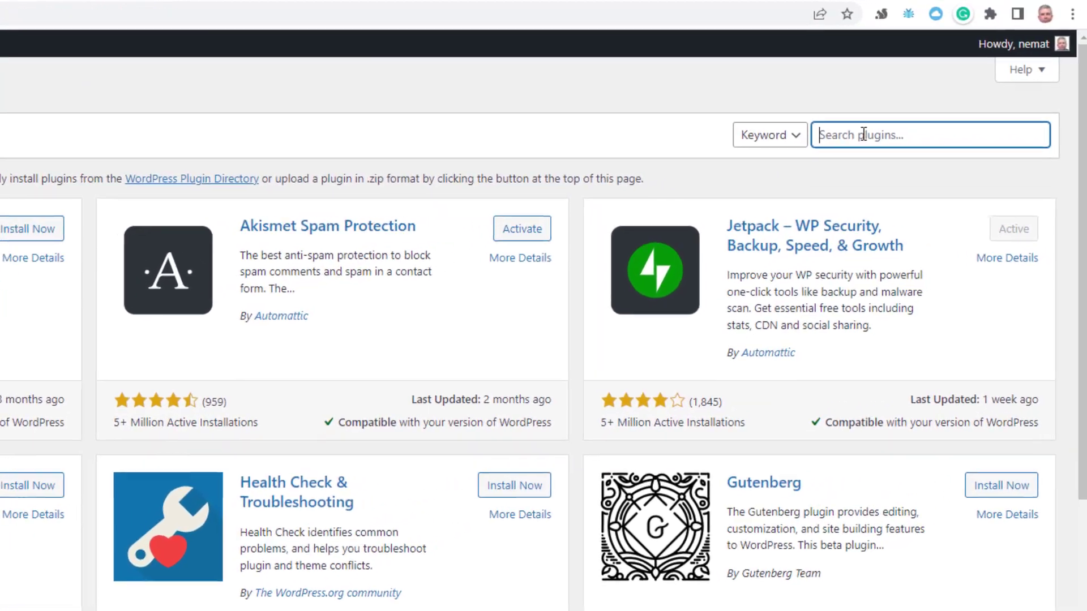
type("checdkout")
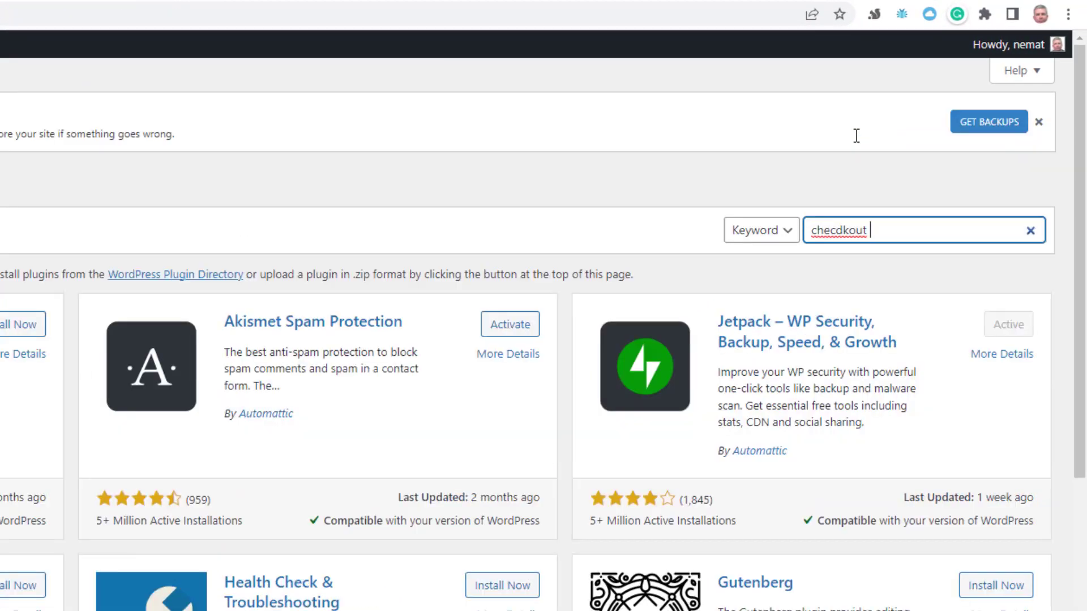
key("BackSpace")
key("BackSpace")
key("BackSpace")
key("BackSpace")
key("BackSpace")
key("BackSpace")
type("kout form")
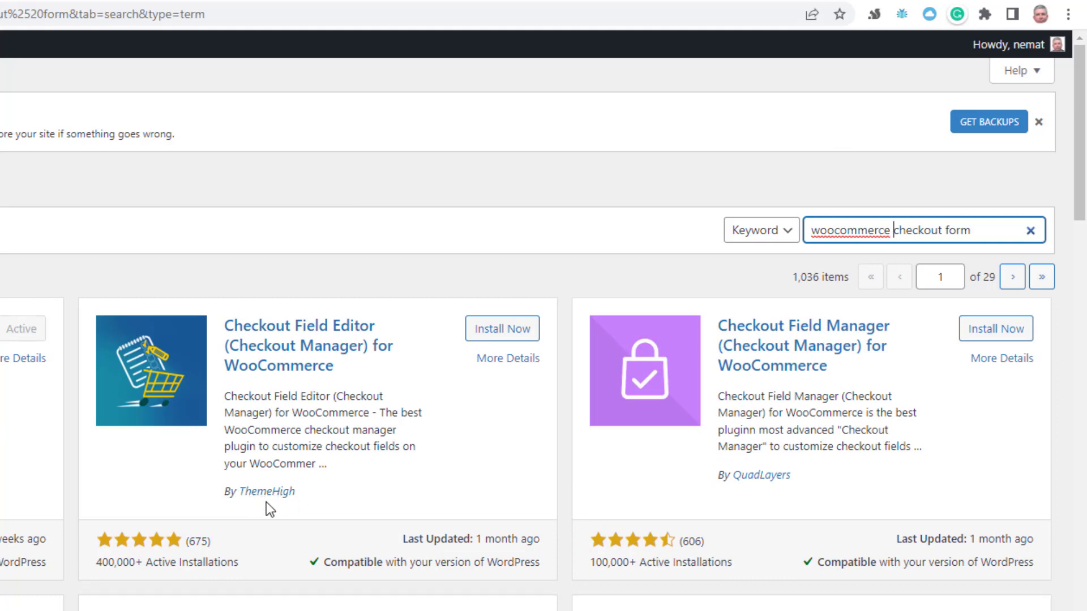
Install and activate Checkout Field Editor (Checkout Manager) for WooCommerce by ThemeHigh, and open the WooCommerce Checkout Form settings.
left_click(516, 332)
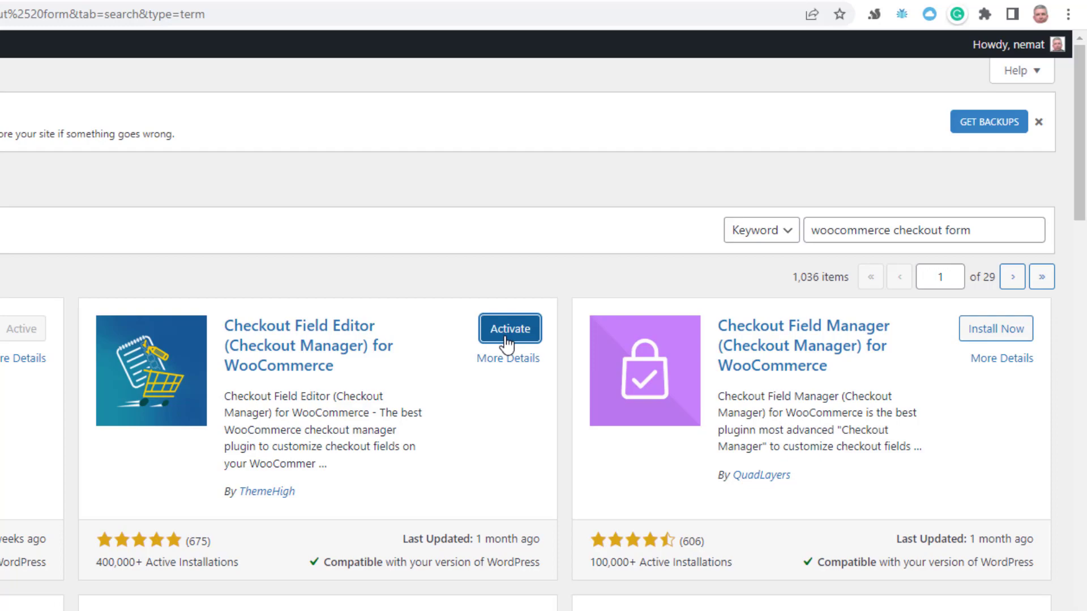
left_click(506, 333)
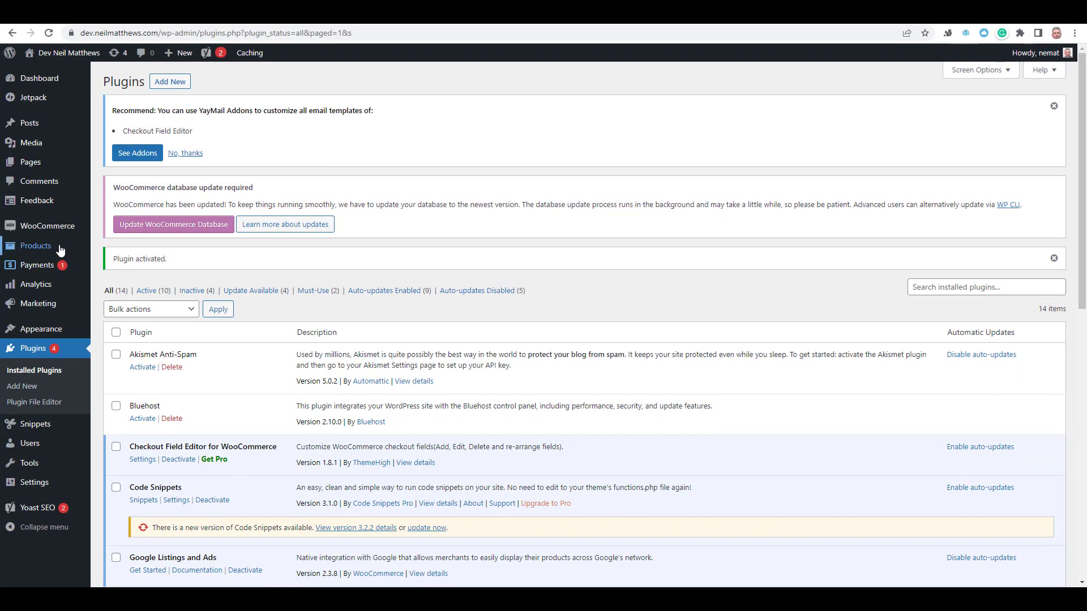
mouse_move(51, 230)
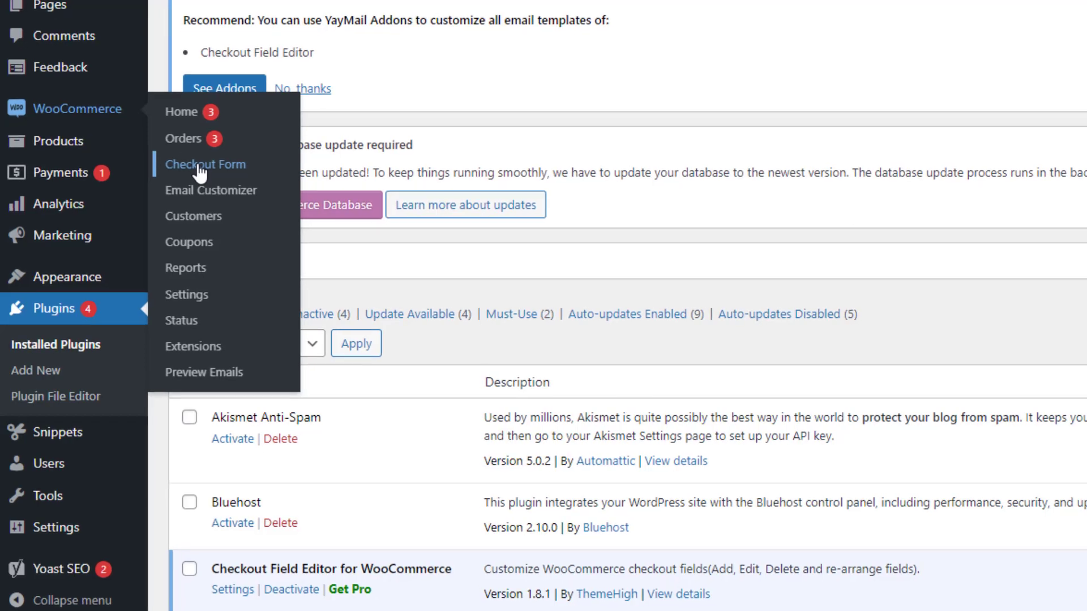
left_click(166, 213)
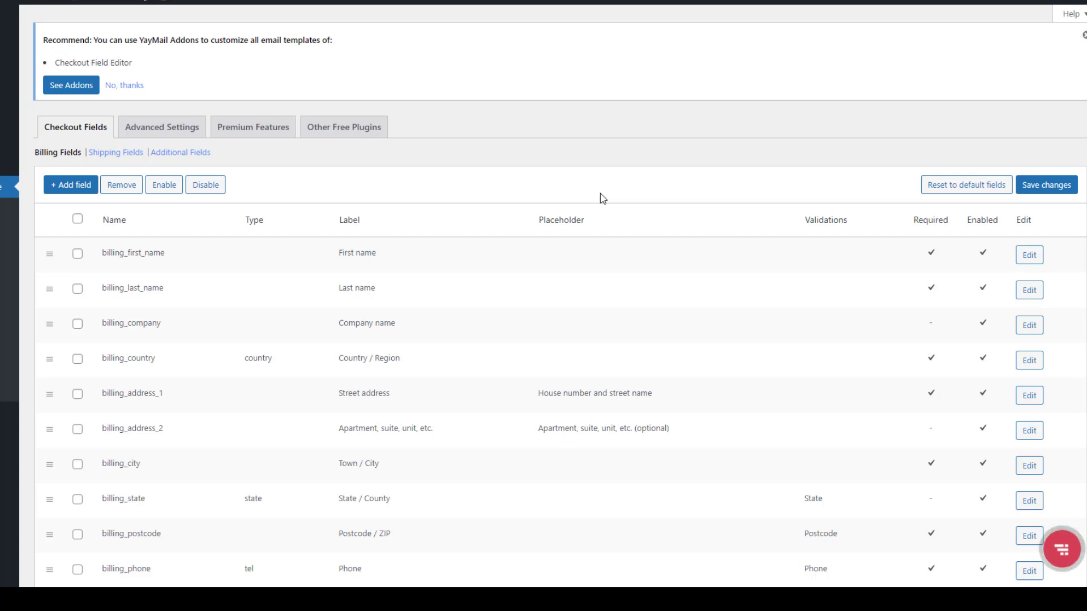
Disable all billing fields except billing_first_name, billing_last_name and billing_email, and save the changes.
scroll(497, 82, "down", 1)
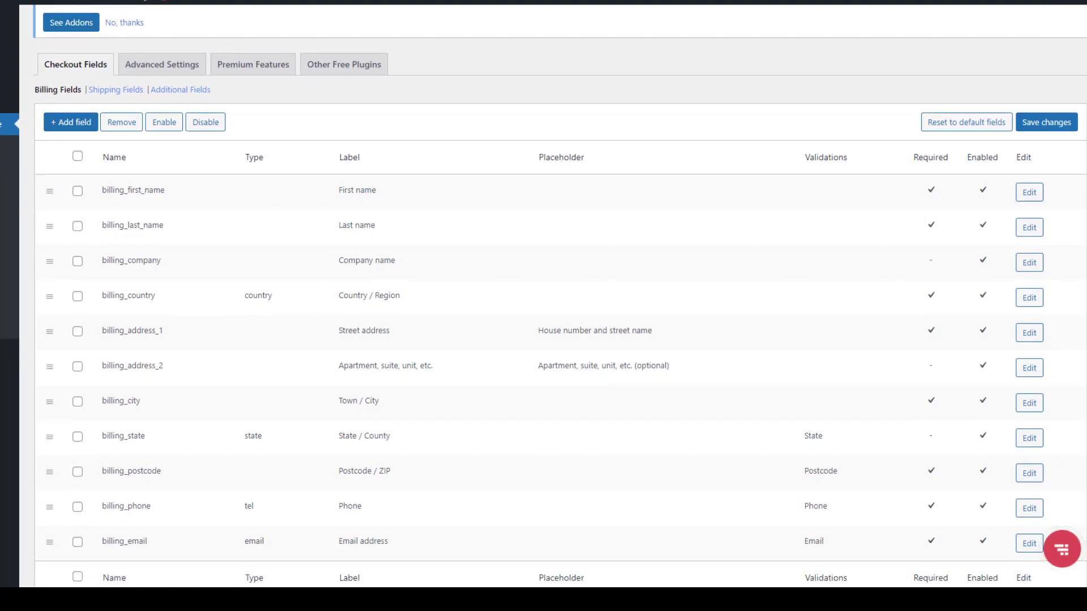
left_click(77, 156)
left_click(78, 191)
left_click(78, 226)
left_click(77, 542)
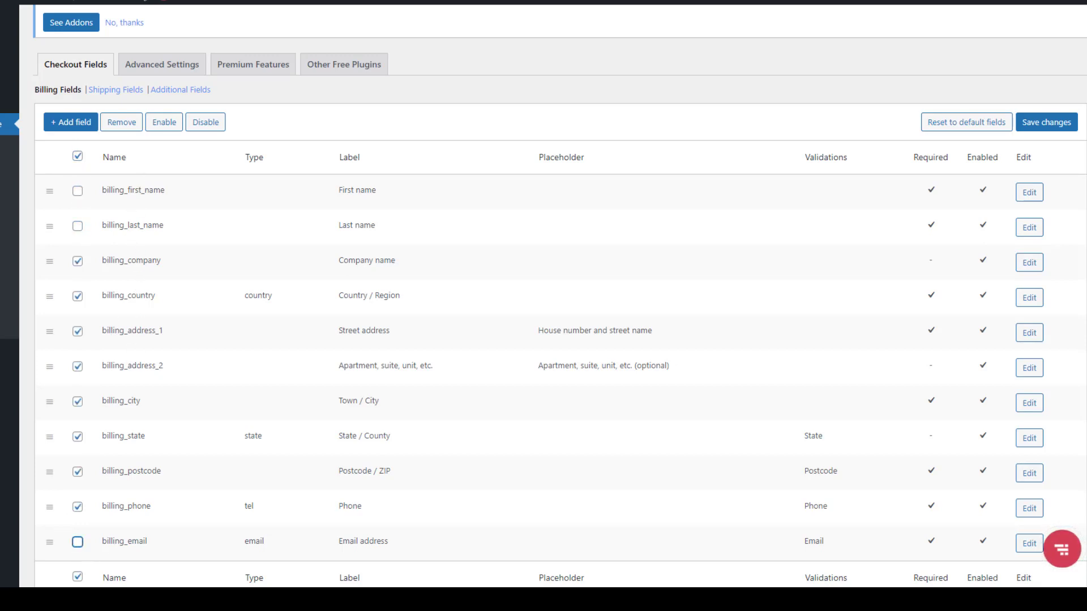
left_click(209, 126)
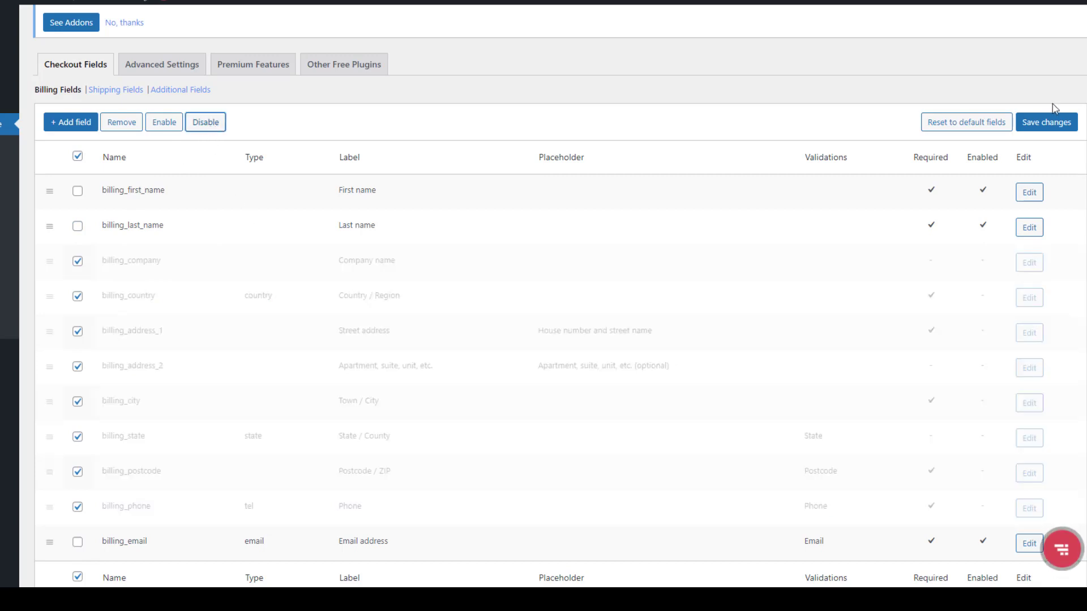
left_click(1057, 122)
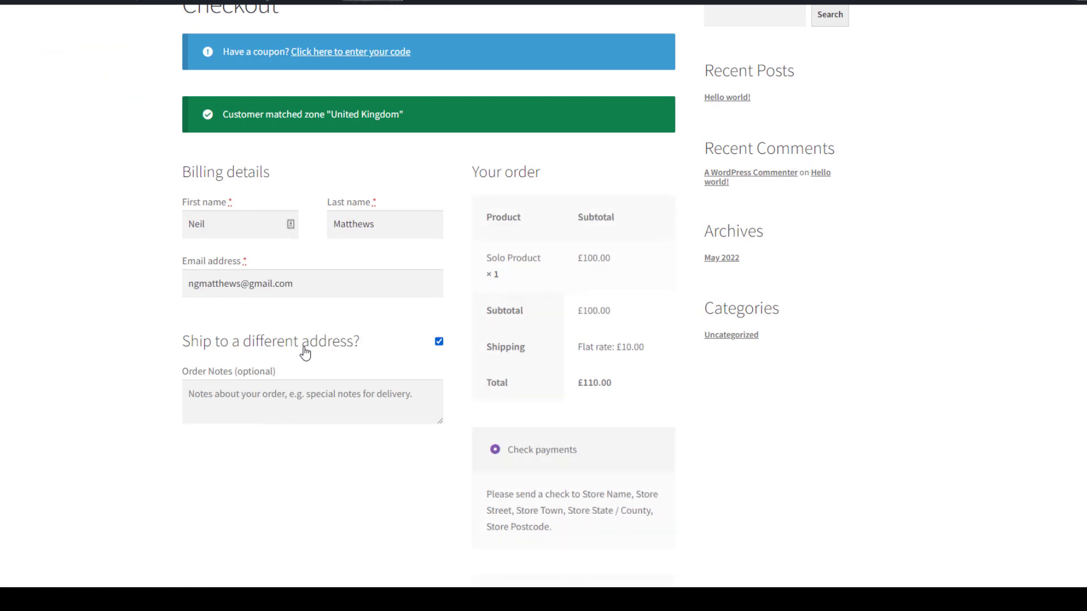
Disable all shipping fields in the checkout field editor and save the changes, trying the different-address checkbox on the checkout page.
left_click(64, 4)
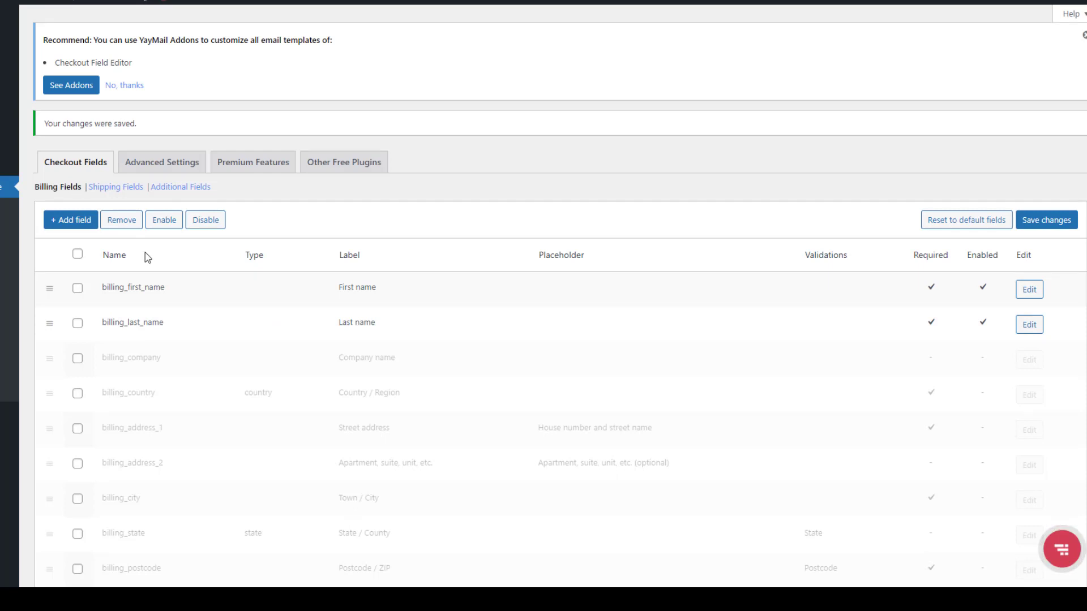
left_click(117, 188)
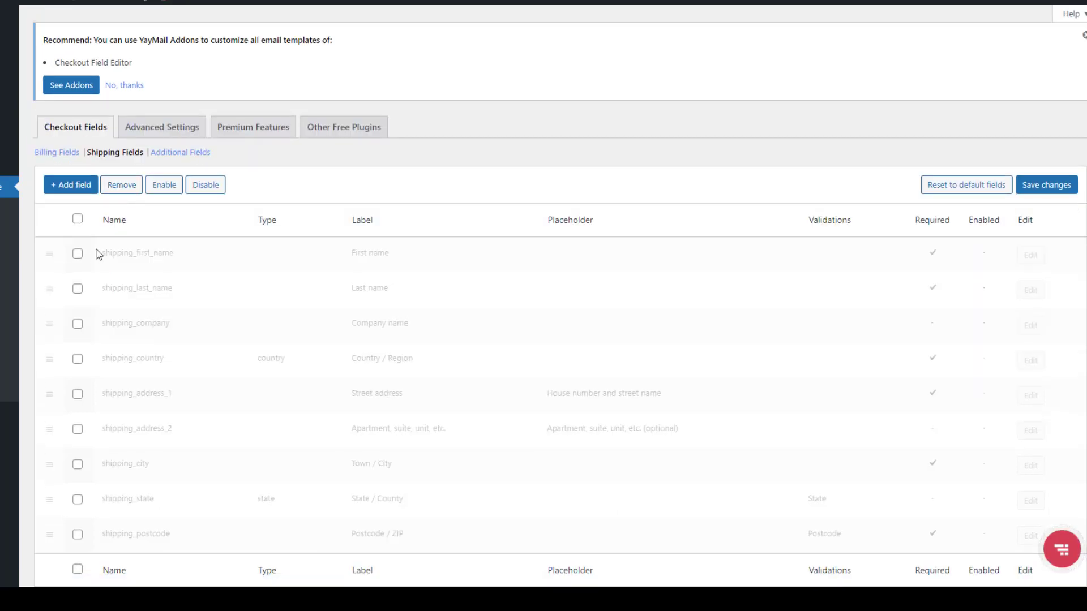
left_click(78, 219)
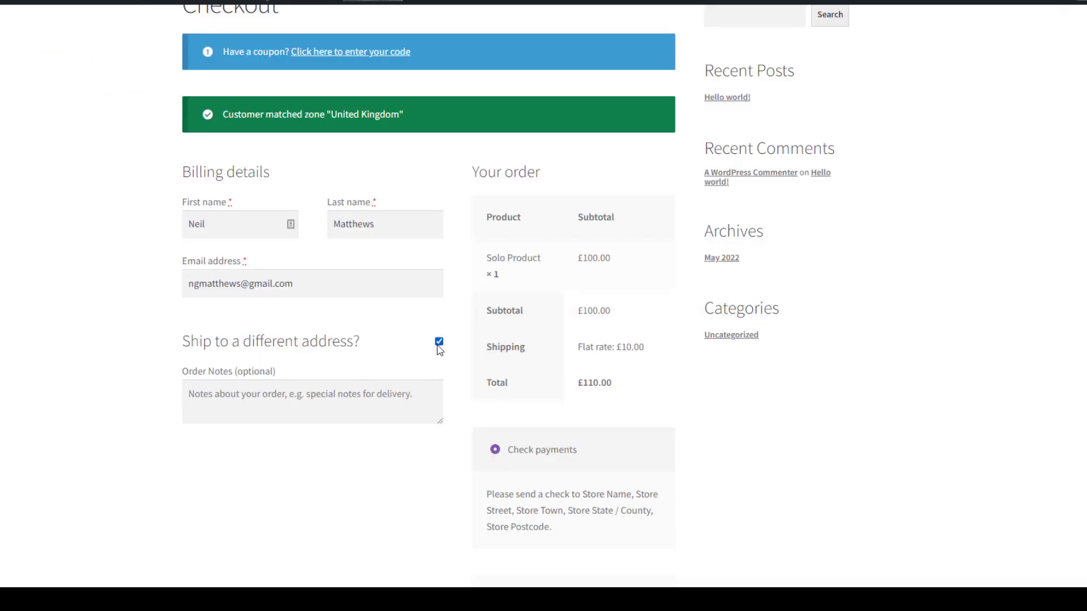
left_click(440, 344)
left_click(440, 343)
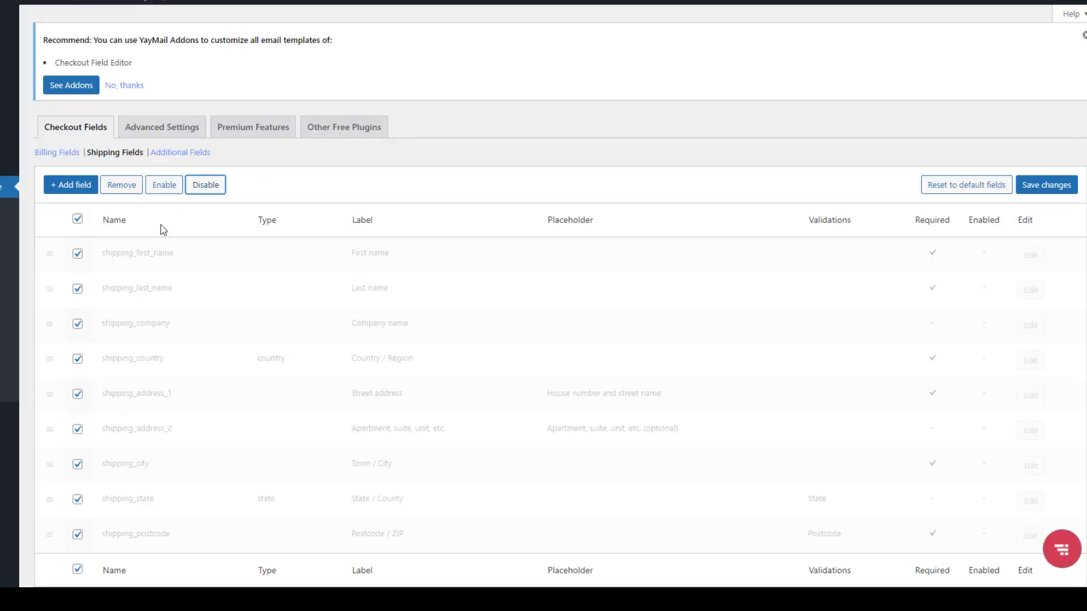
left_click(1045, 184)
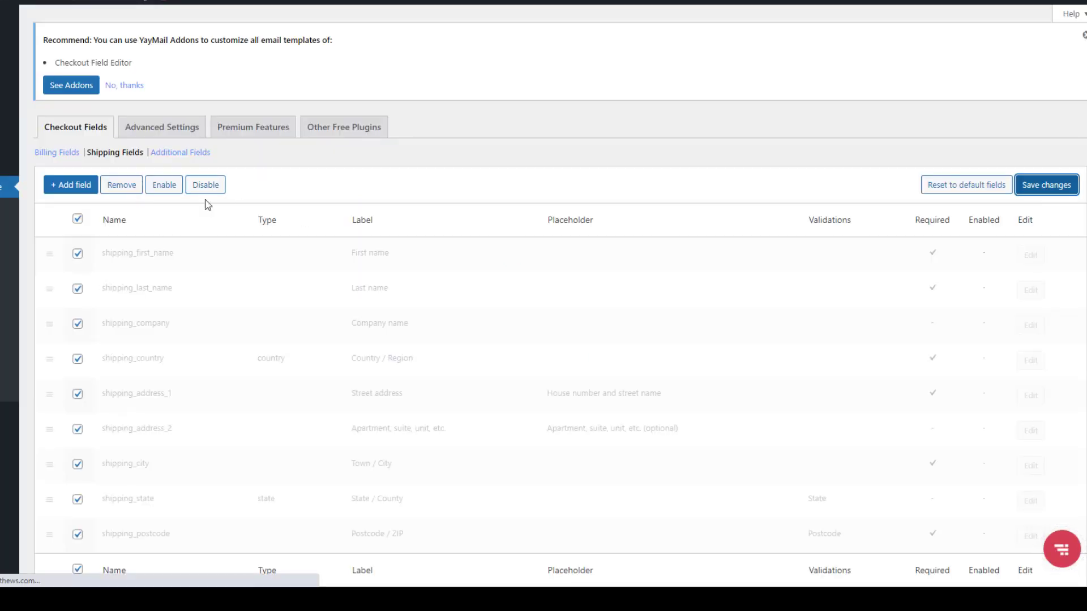
Disable and save the order_comments field under the additional checkout fields, and reload the store's checkout page.
left_click(179, 188)
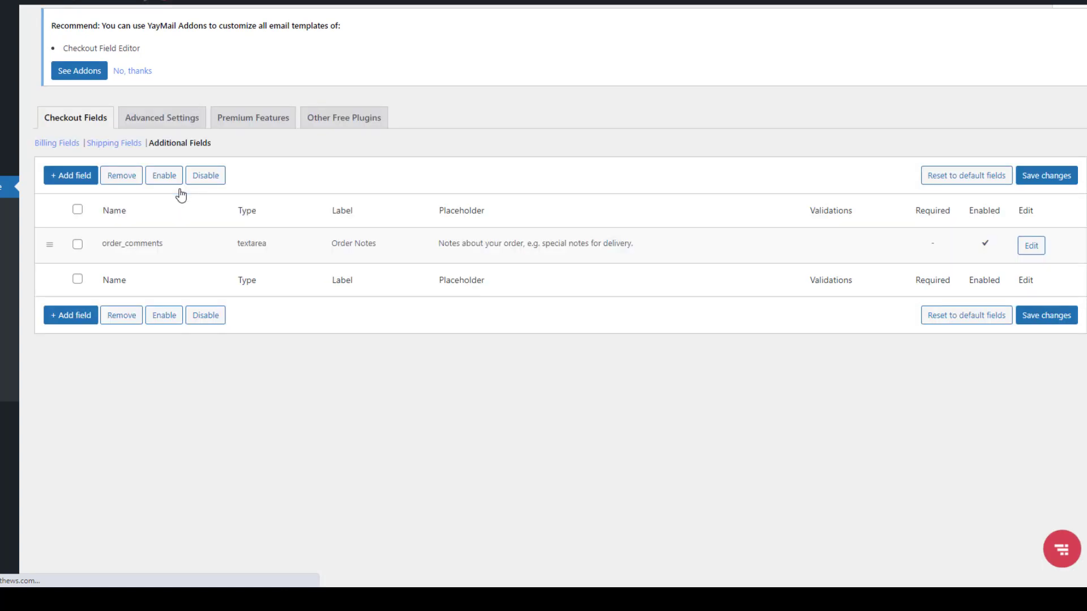
left_click(78, 254)
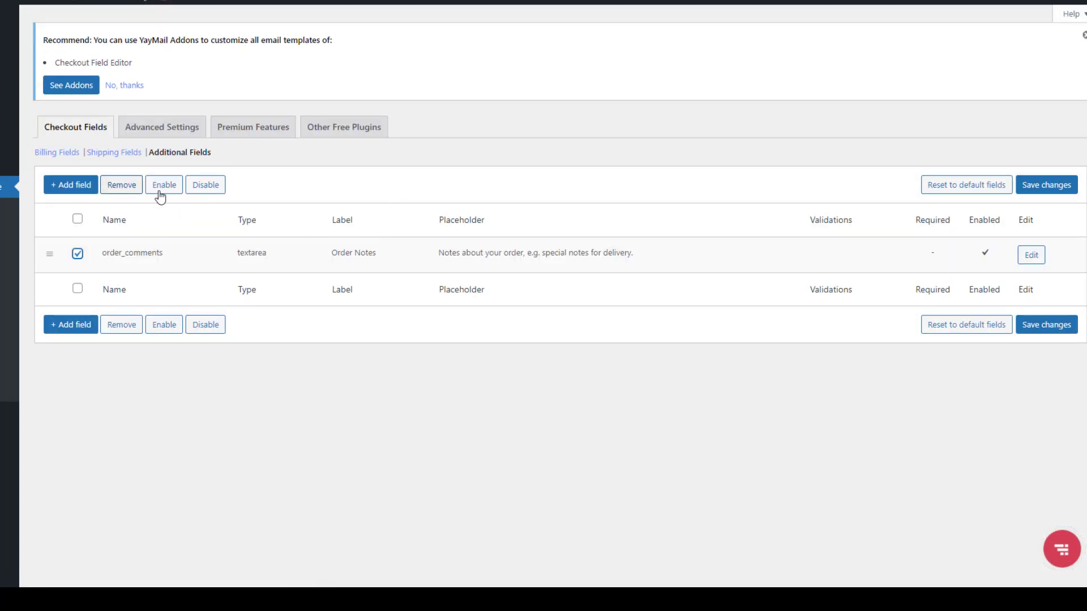
left_click(203, 187)
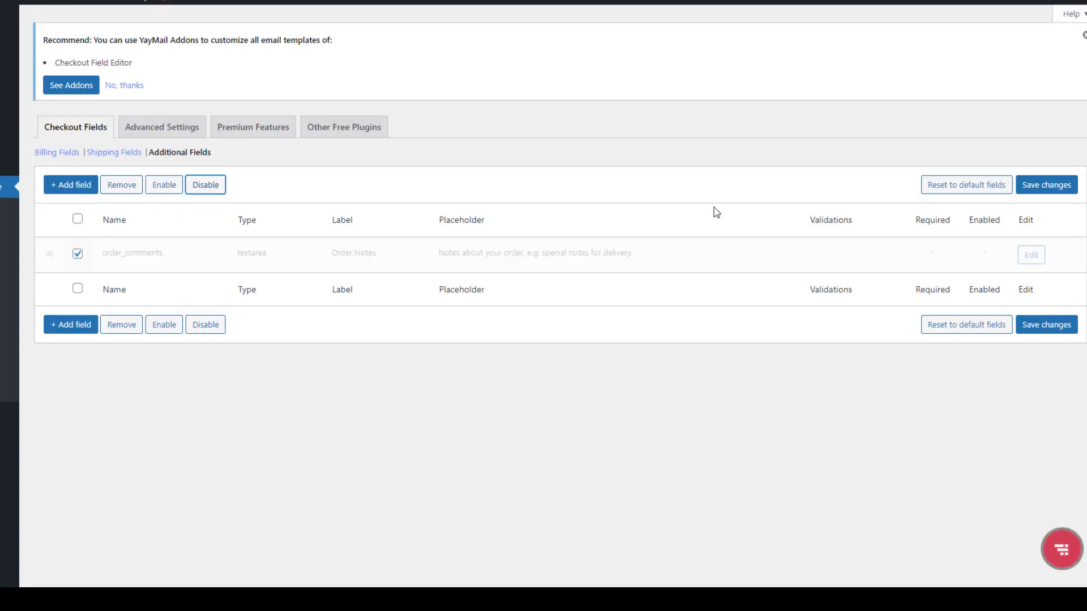
left_click(1055, 190)
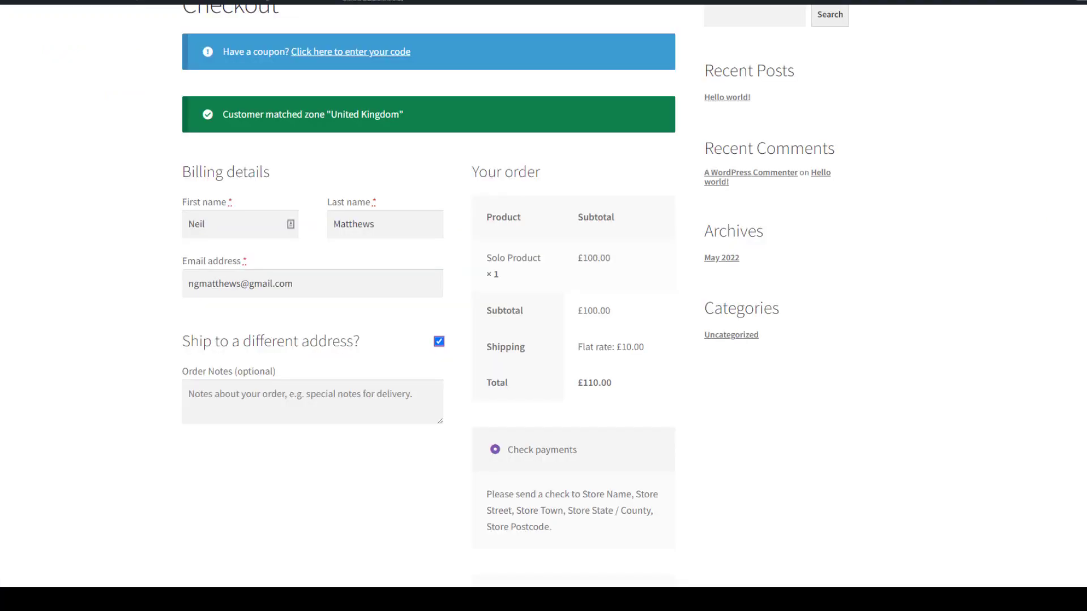
key("F5")
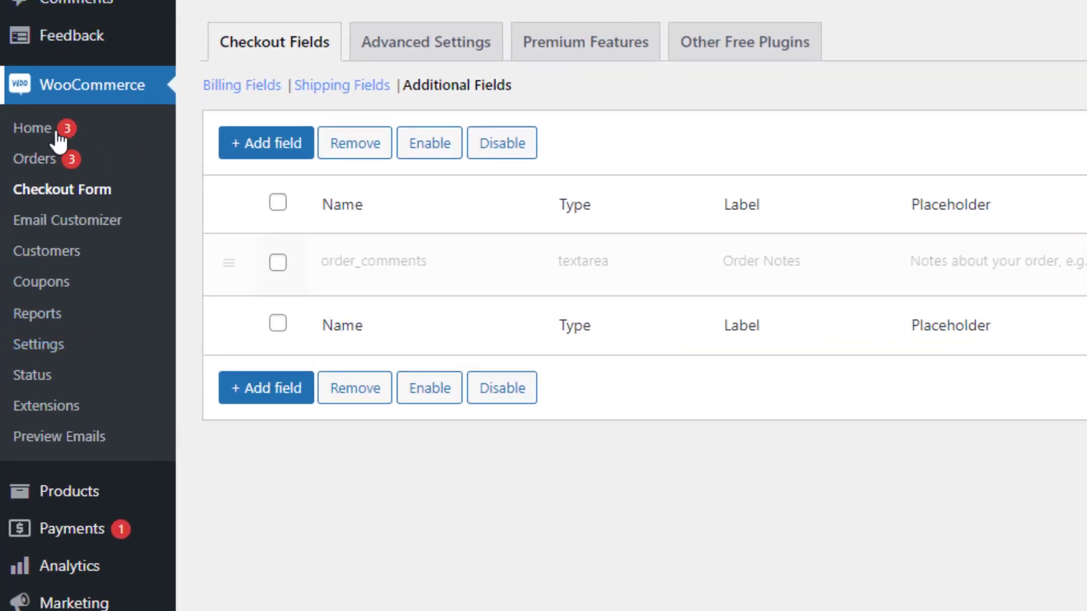
Set the shipping destination in WooCommerce's shipping options to "Force shipping to the customer billing address".
left_click(38, 351)
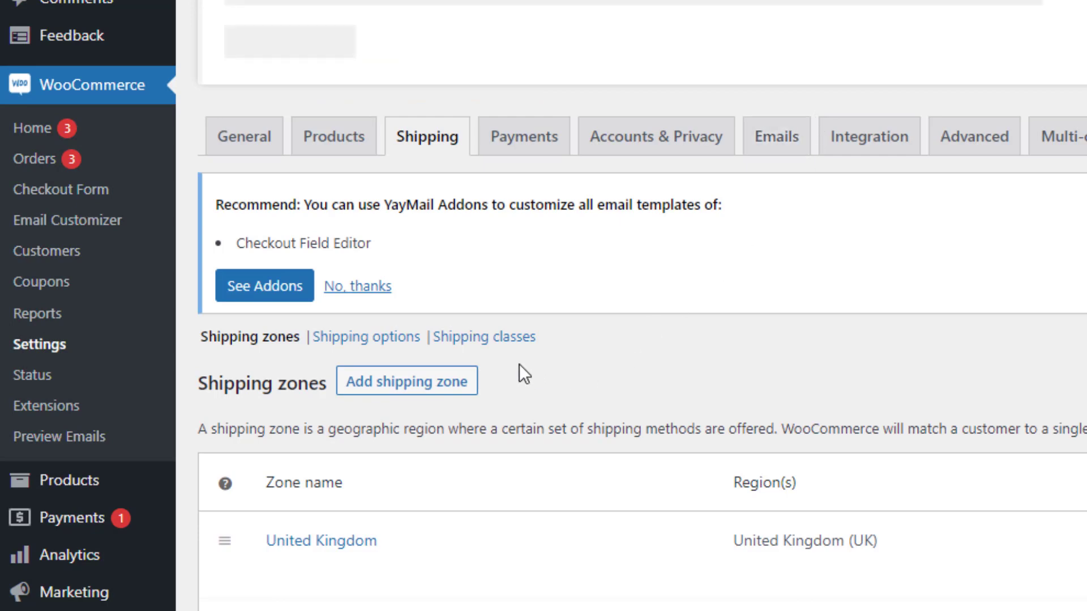
left_click(375, 331)
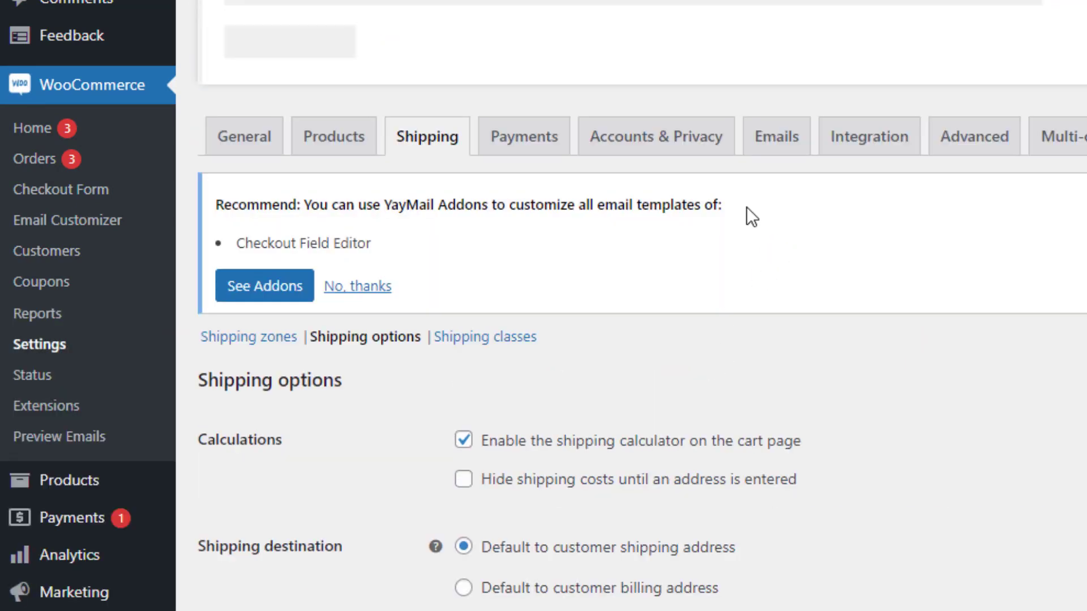
scroll(747, 208, "down", 3)
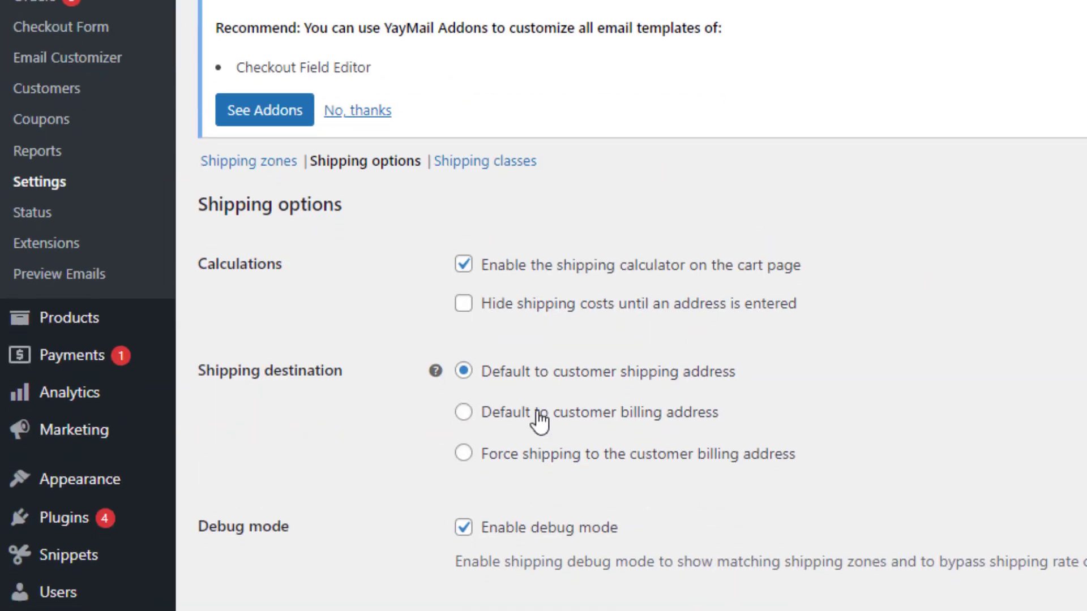
left_click(466, 456)
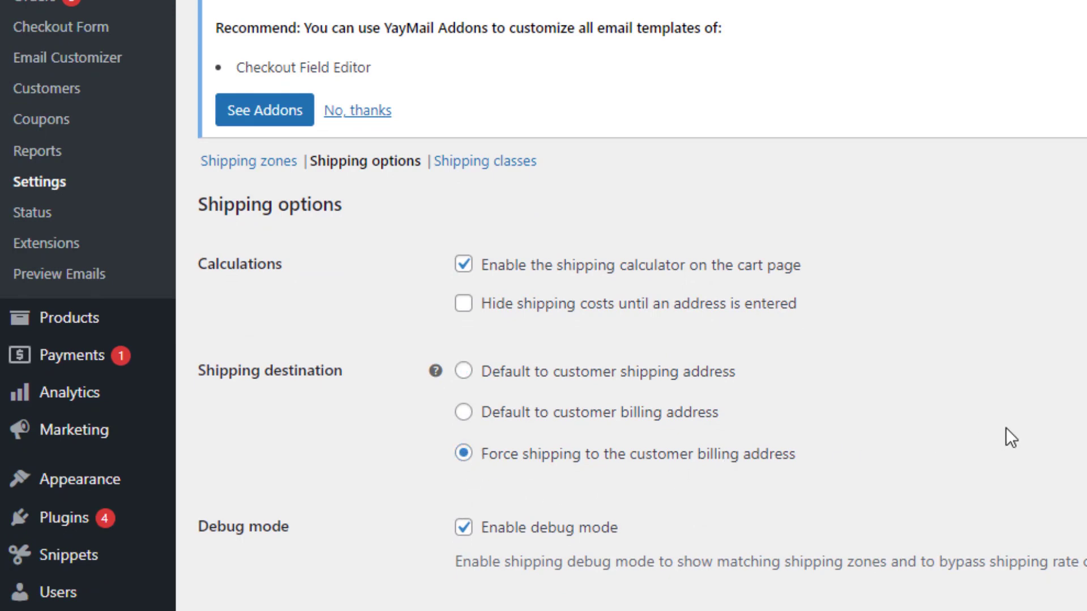